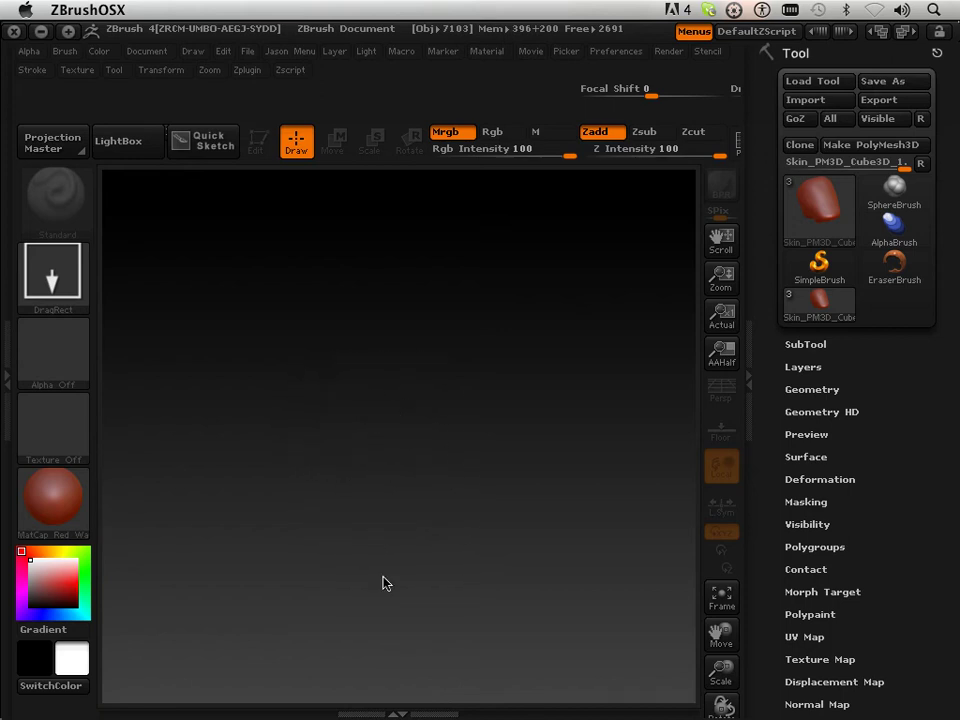
Draw the Skin_PM3D head in Edit mode and inspect its skull plane and two skin subtools.
left_click_drag(398, 400, 375, 628)
key("t")
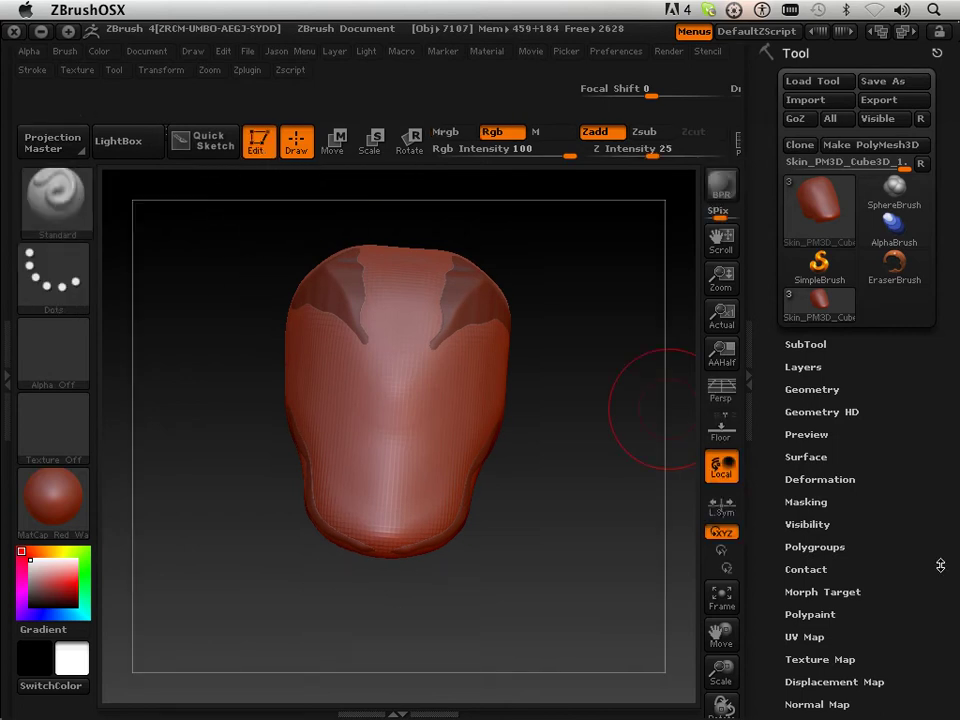
left_click(806, 344)
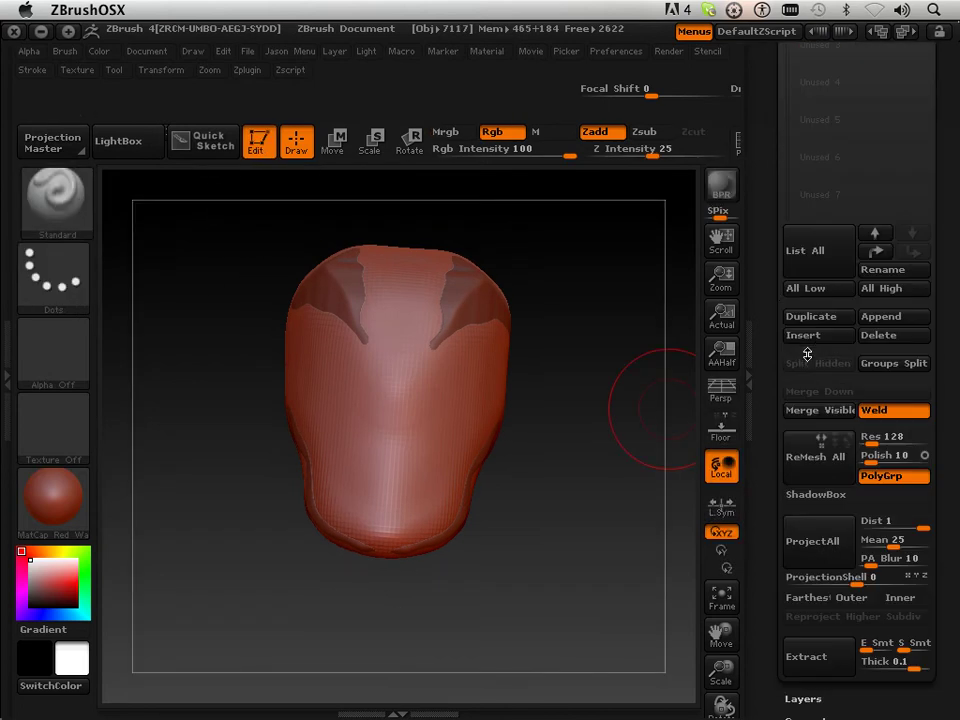
left_click_drag(772, 263, 778, 390)
mouse_move(876, 274)
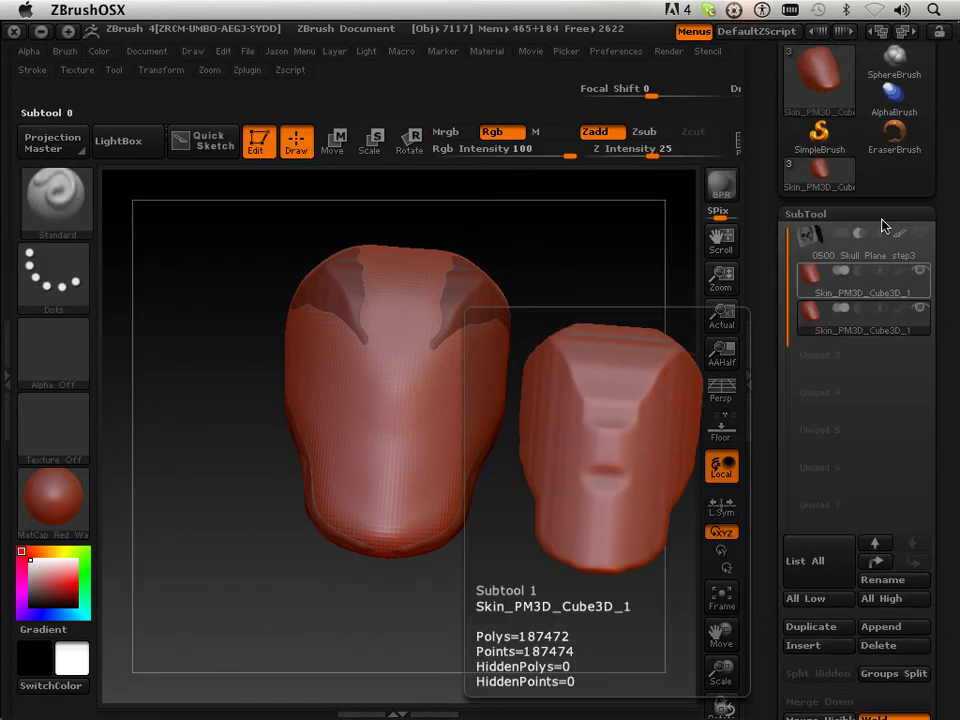
left_click(879, 315)
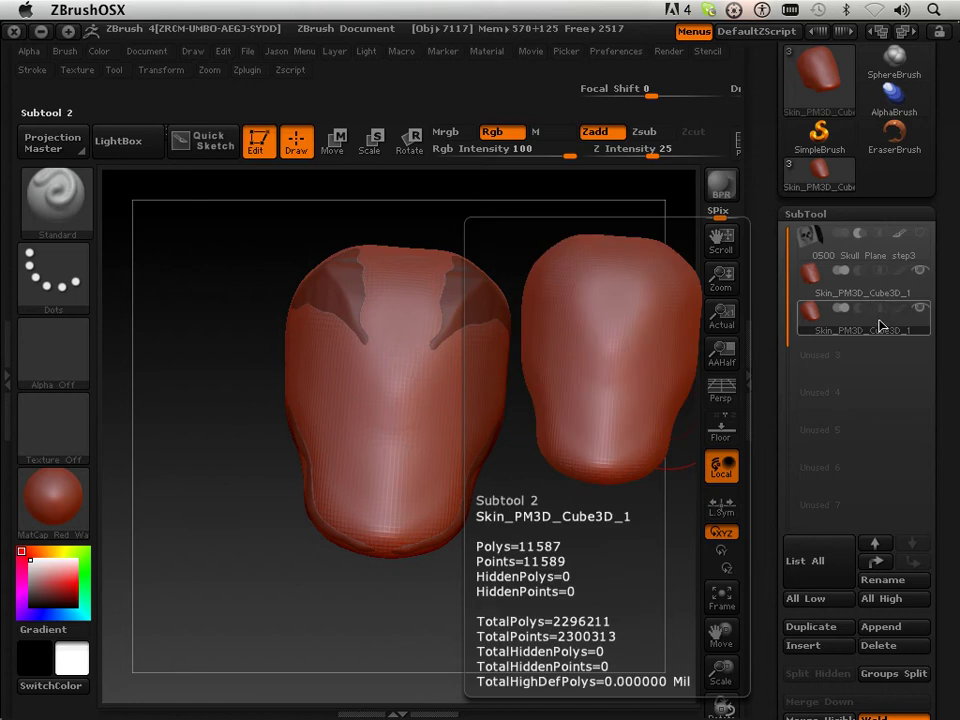
left_click(811, 294)
left_click(806, 262)
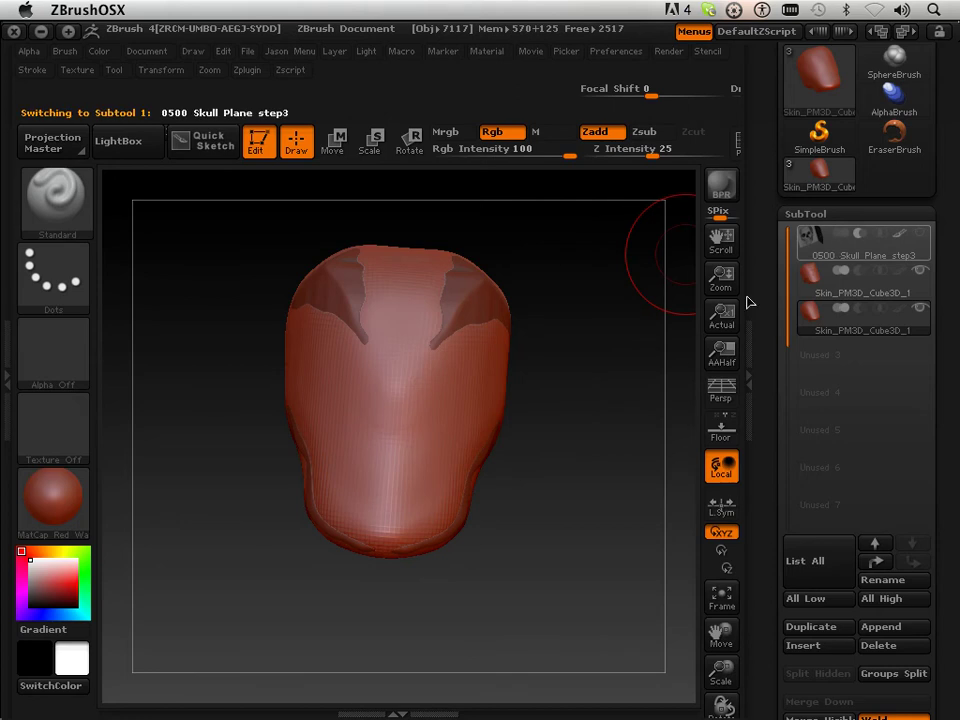
Orbit the view until the skull reference plane faces the viewer beside the red head.
left_click_drag(590, 543, 480, 495)
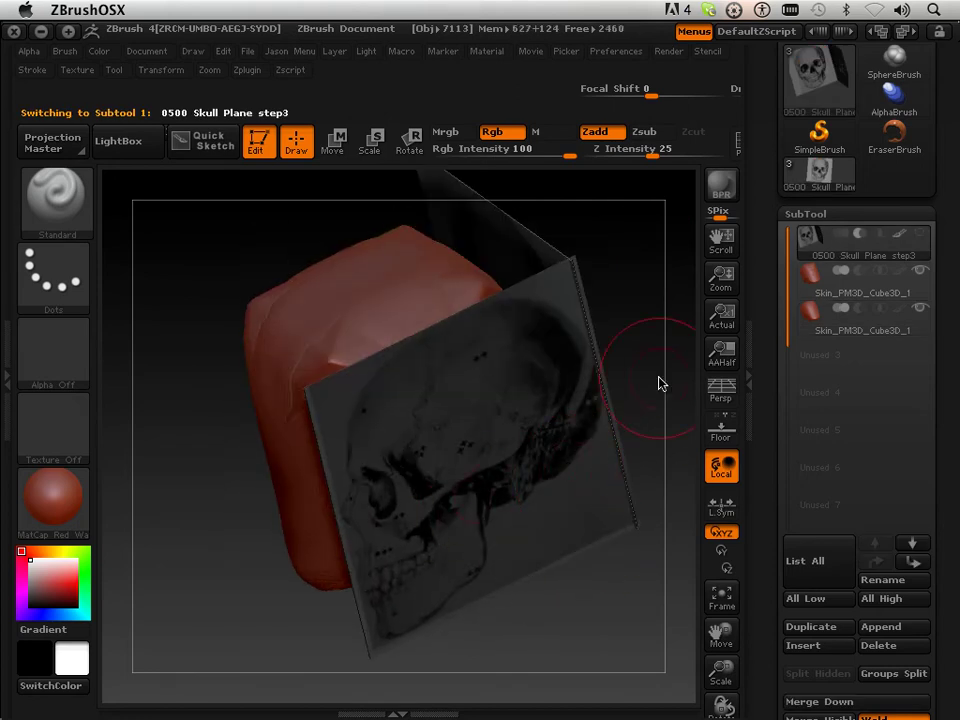
left_click_drag(662, 386, 564, 395)
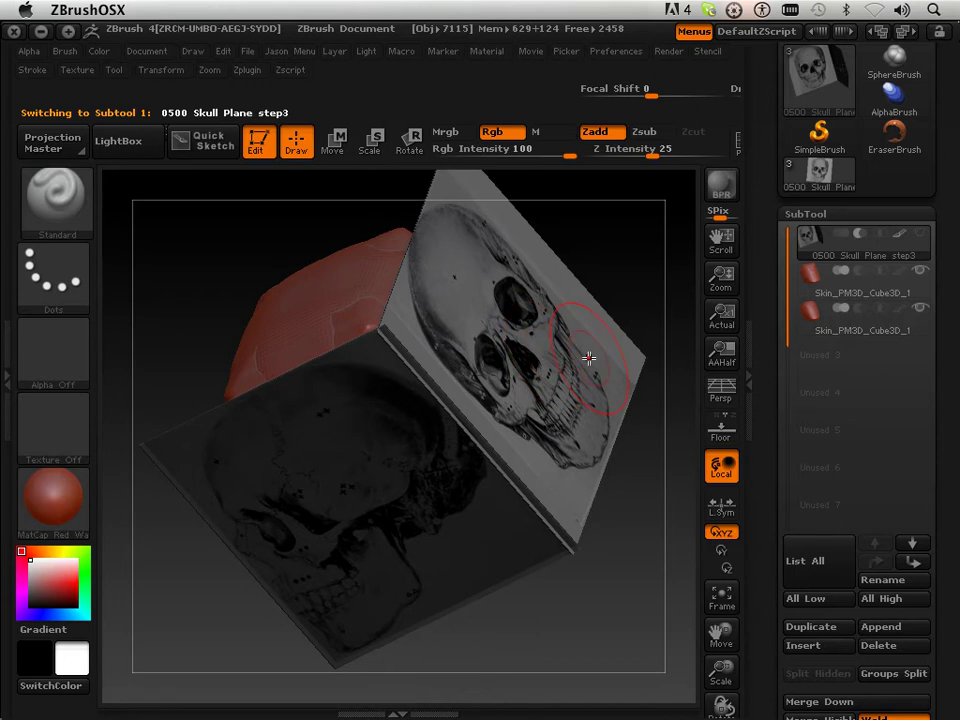
left_click_drag(616, 587, 591, 501)
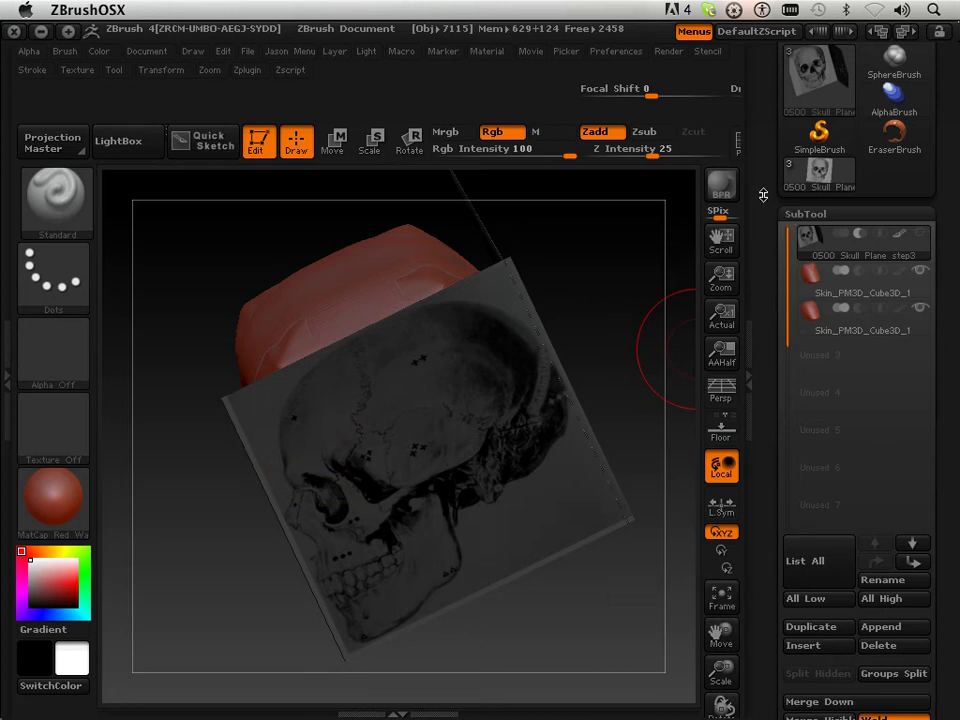
left_click_drag(792, 229, 755, 288)
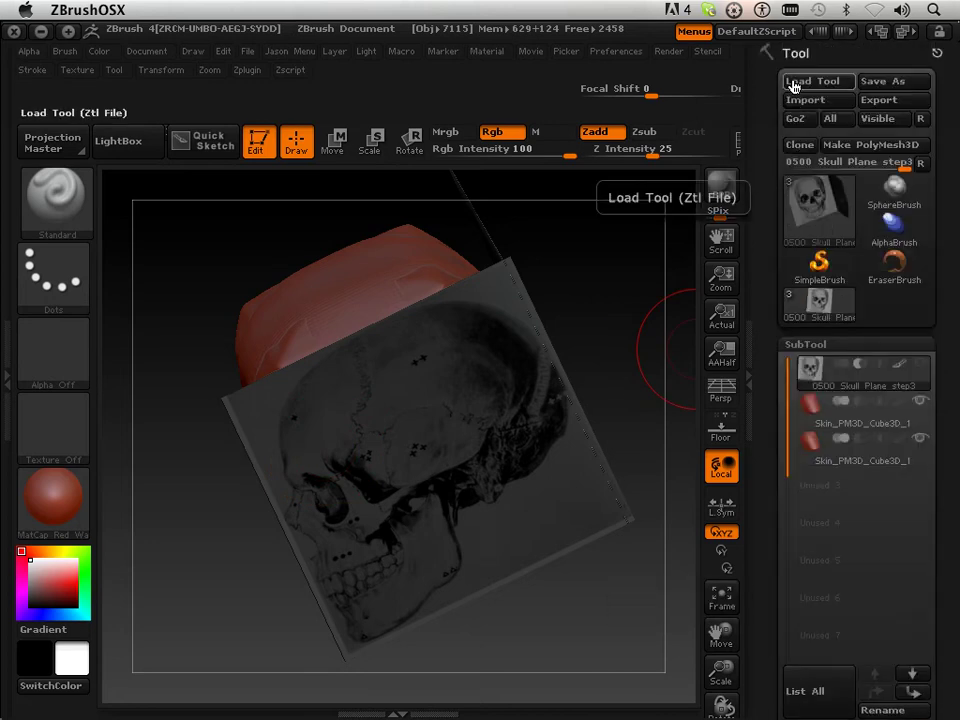
Switch to the ZSphere tool and load a saved Skull Plane .ZTL file.
left_click(819, 210)
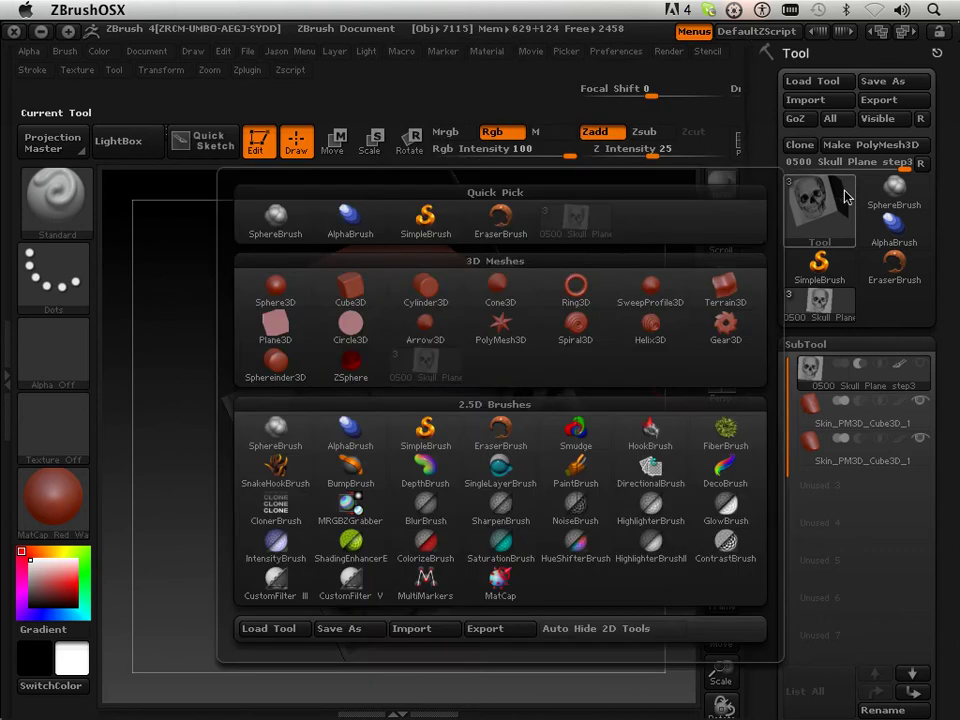
left_click(359, 375)
left_click(812, 81)
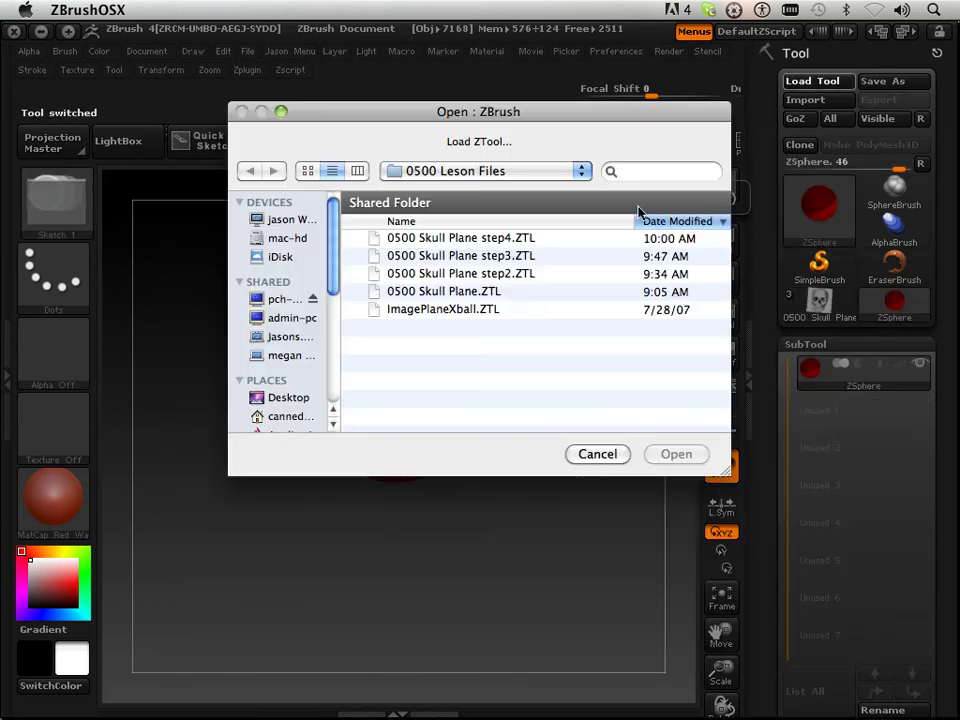
double_click(469, 291)
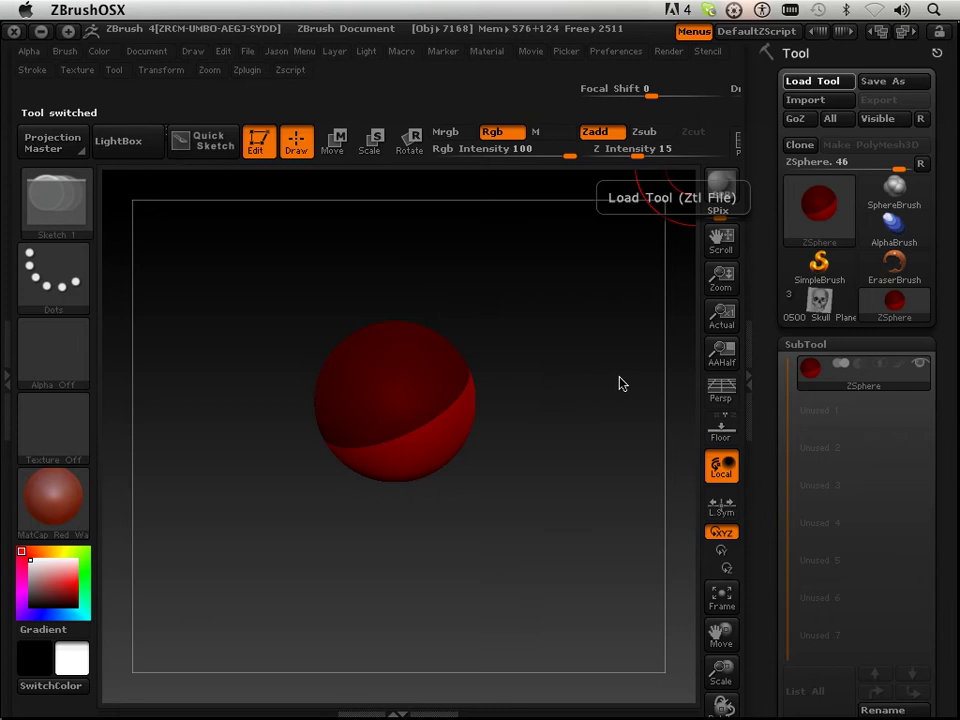
Delete the blocky cube skin subtool from the skull plane tool.
left_click_drag(590, 473, 624, 454)
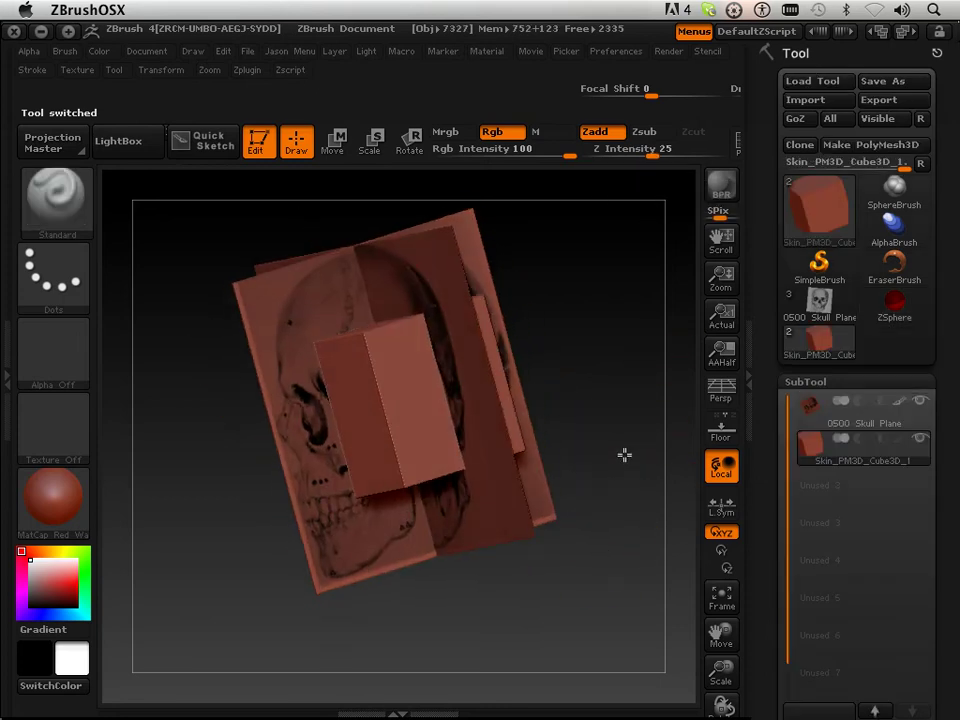
scroll(763, 546, "down", 5)
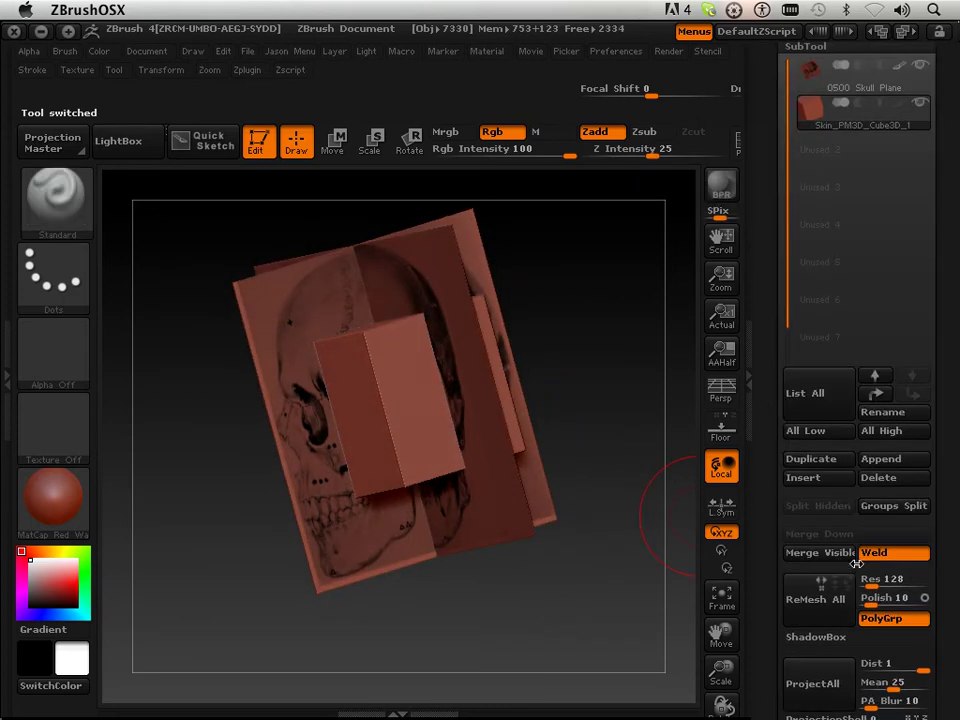
left_click(879, 477)
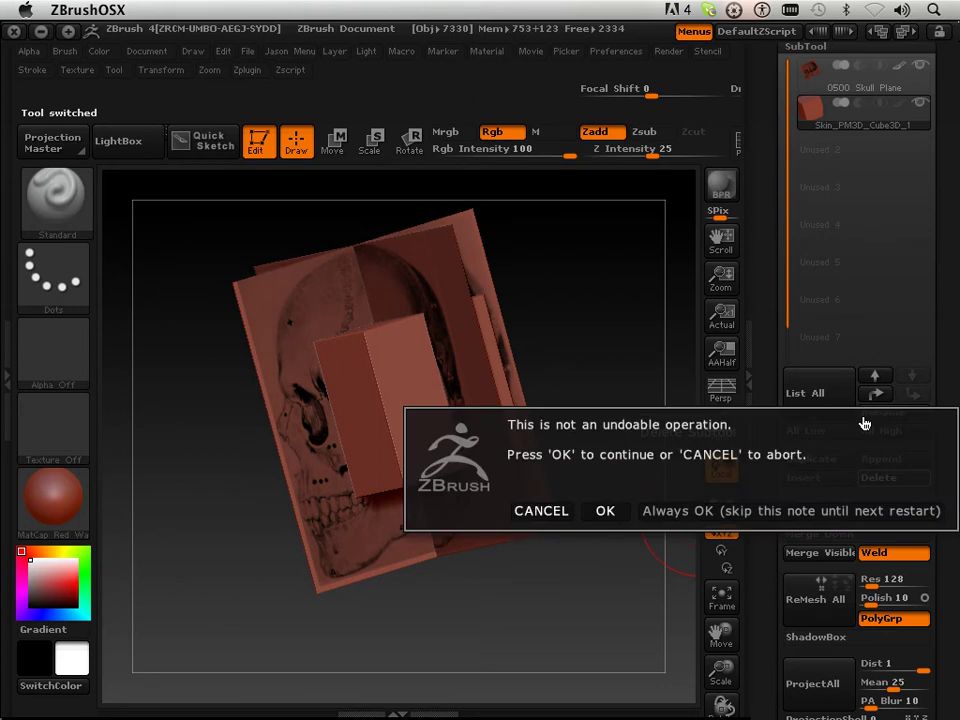
left_click(605, 511)
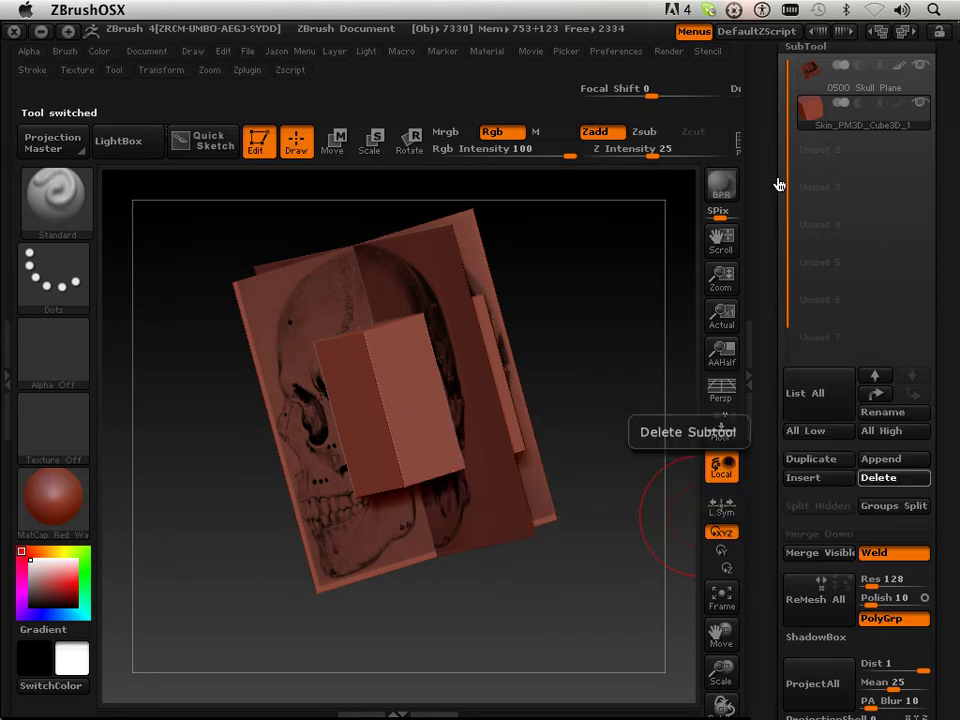
Clone the skin head subtool from Skull Plane step3 as its own tool.
scroll(758, 166, "up", 5)
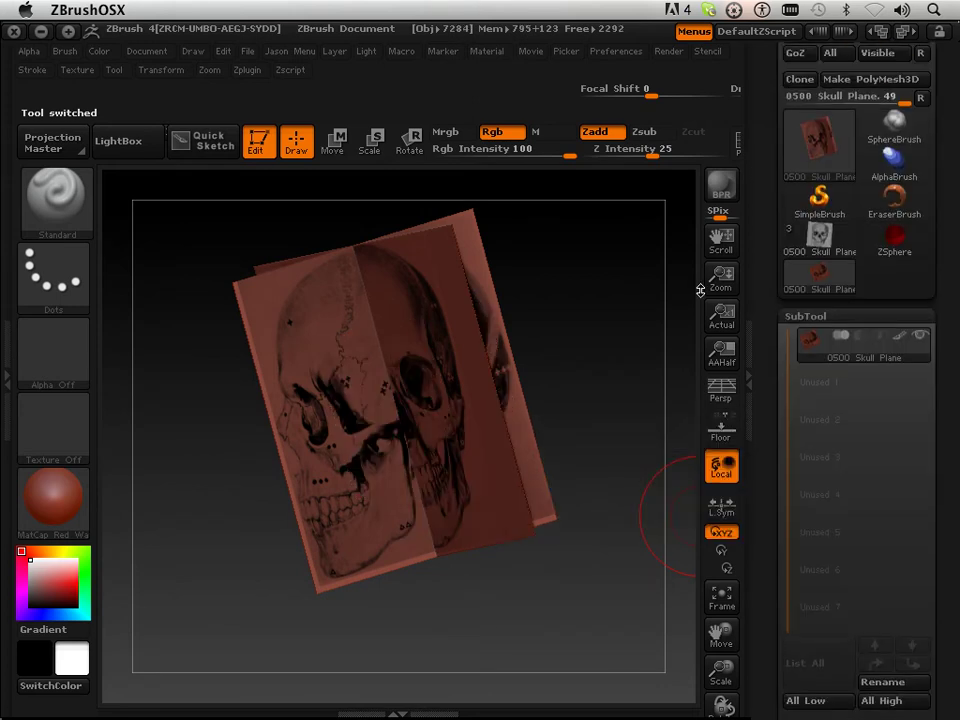
left_click(806, 251)
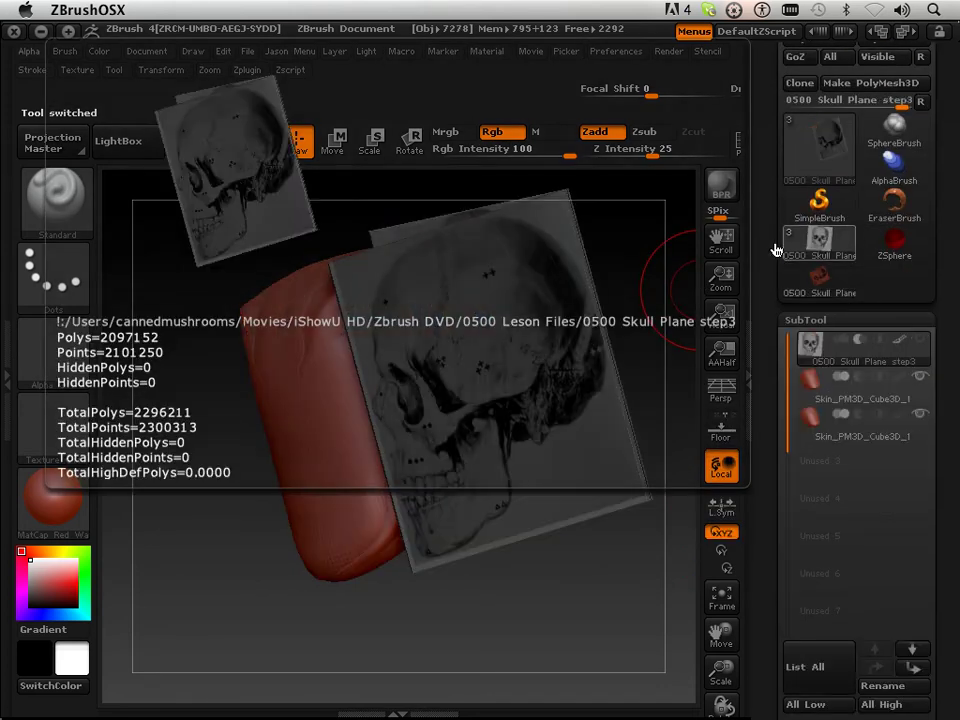
left_click(830, 440)
left_click(800, 84)
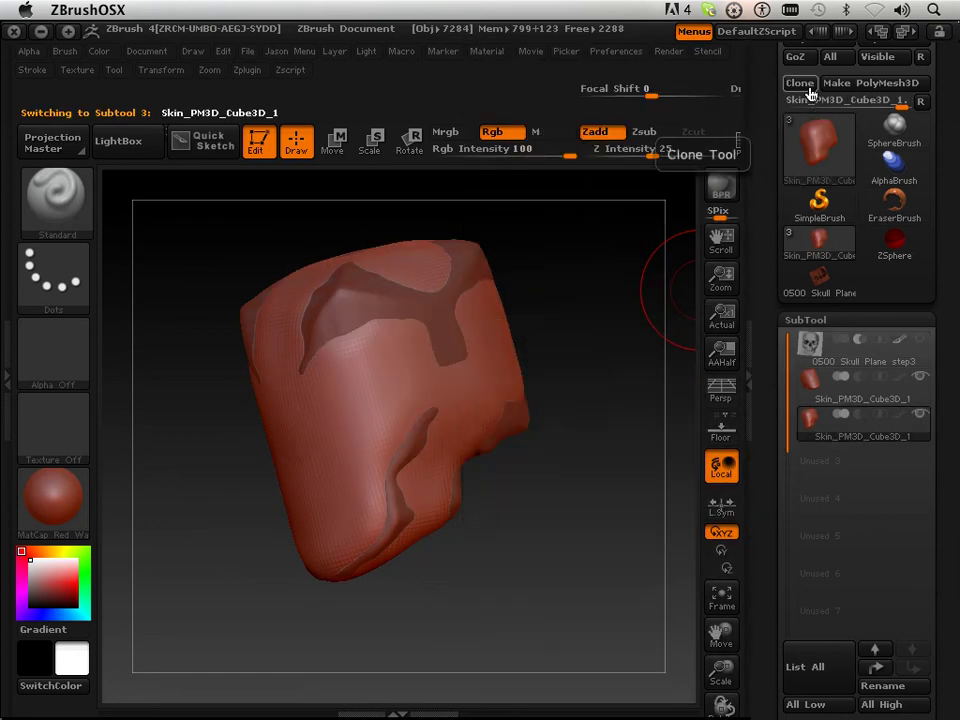
Append the cloned Skin_PM3D_Cube3D_1 mesh as a subtool of 0500 Skull Plane.
left_click(818, 298)
scroll(876, 540, "down", 5)
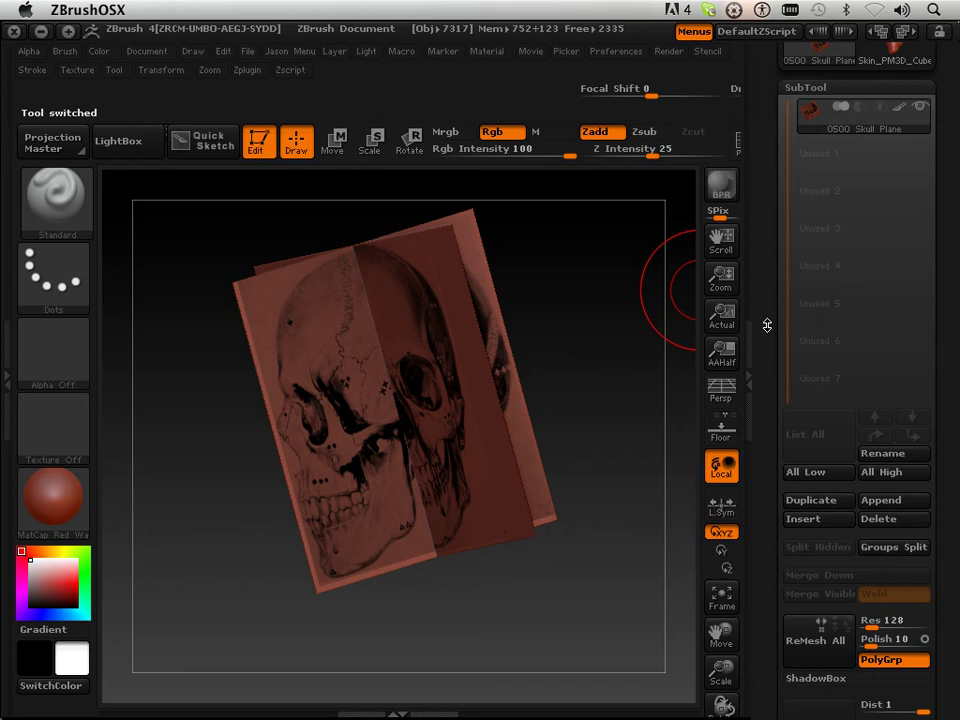
left_click(872, 464)
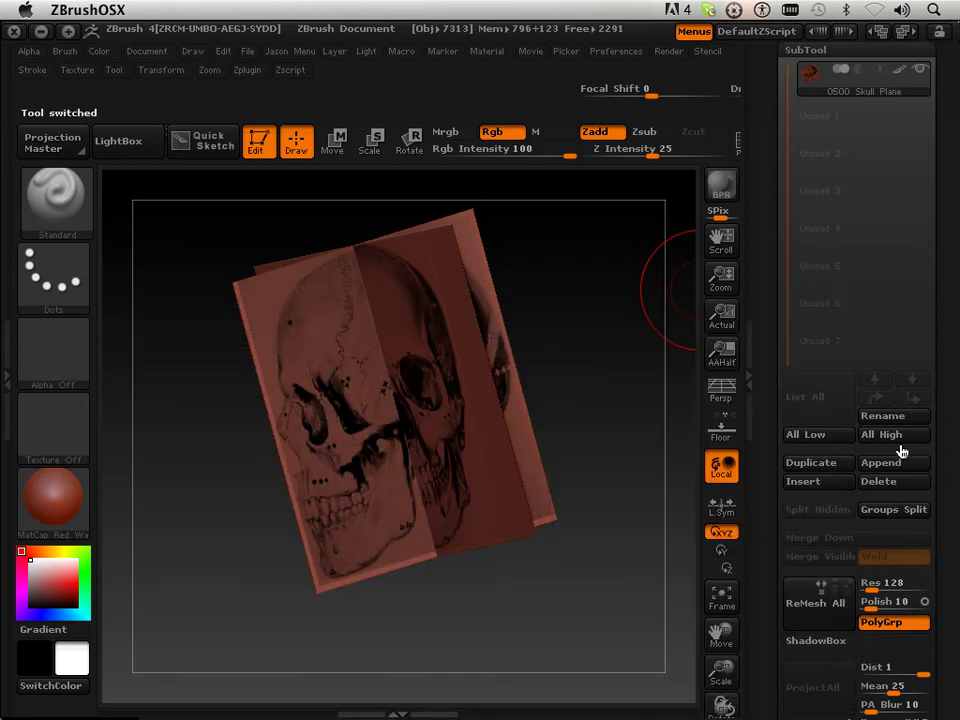
left_click(876, 465)
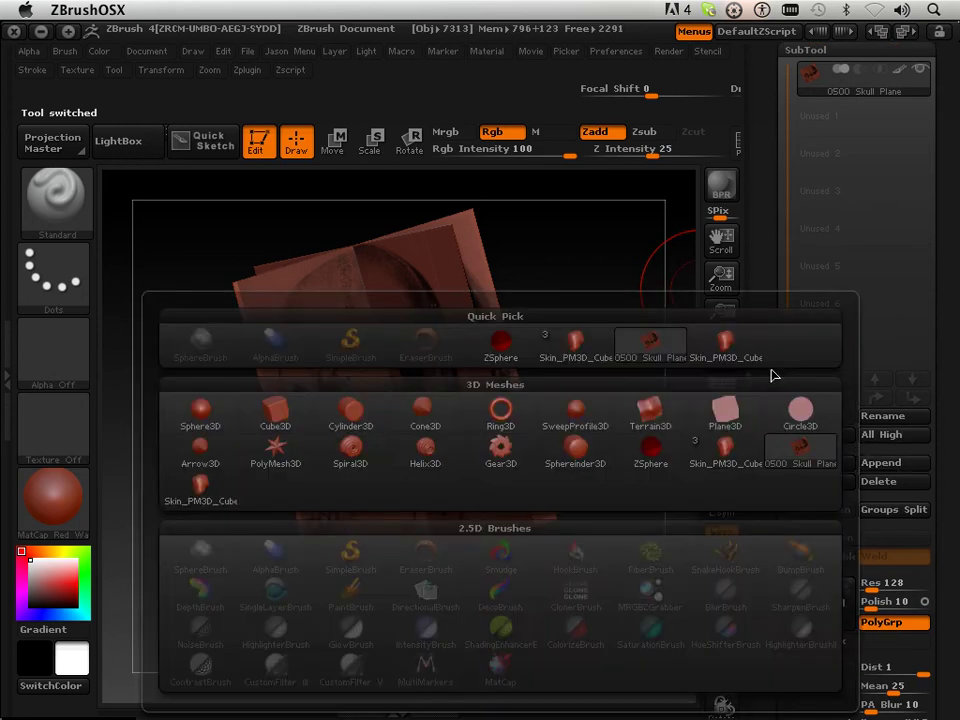
left_click(748, 350)
left_click_drag(615, 334, 669, 336, "shift")
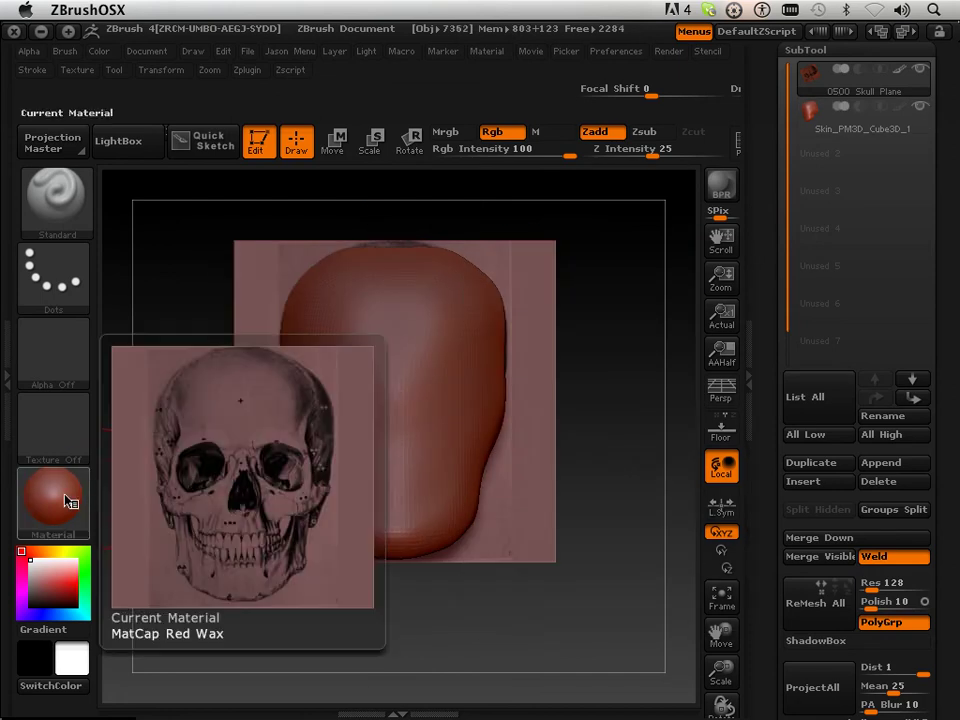
Switch the material from MatCap Red Wax to BasicMaterial and enable the M channel only.
left_click(66, 510)
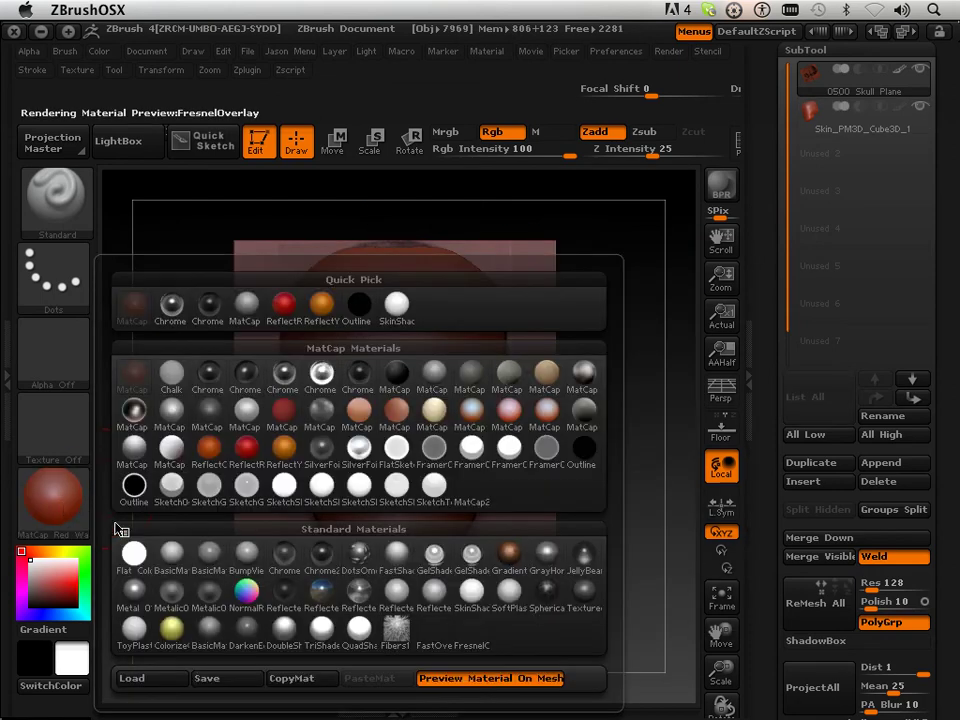
left_click(174, 552)
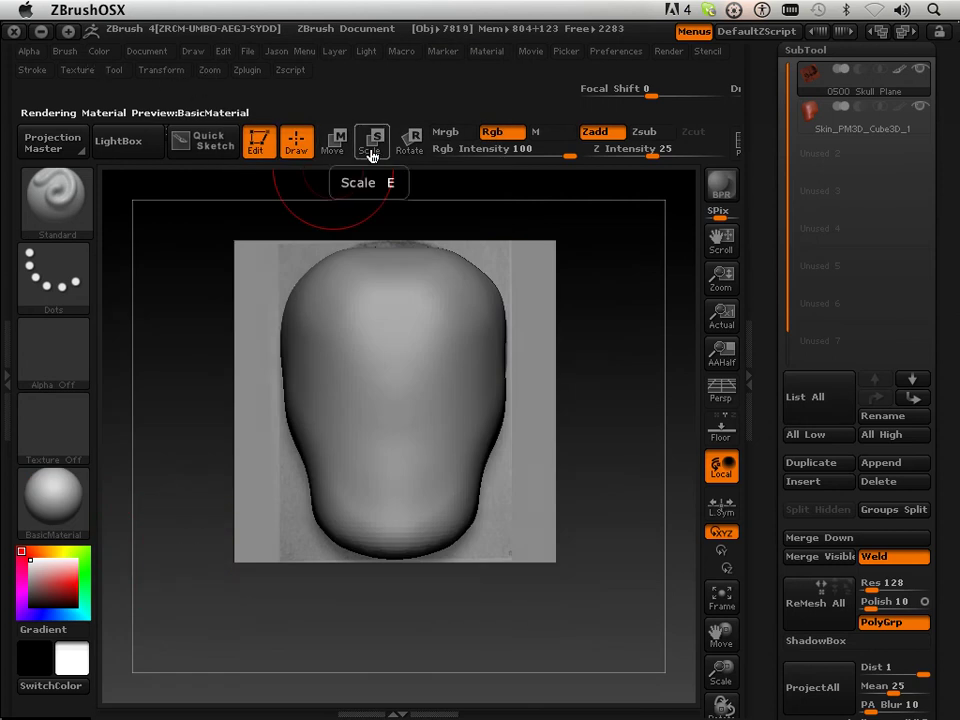
left_click(537, 133)
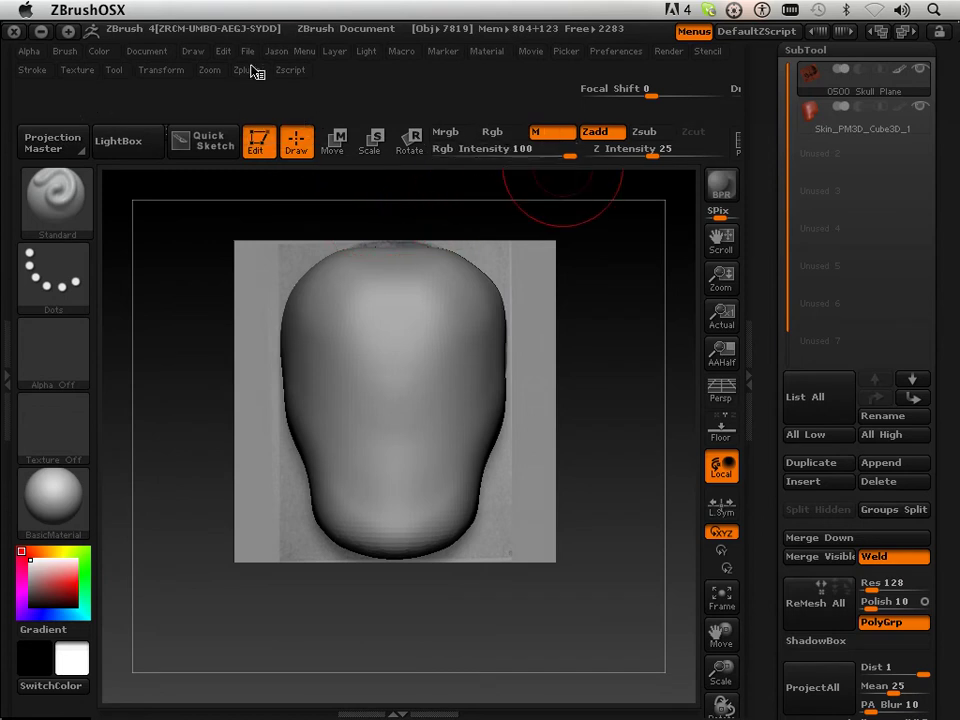
Fill the skull plane and Skin_PM3D_Cube3D_1 subtools with BasicMaterial, viewing the head in profile.
left_click(91, 56)
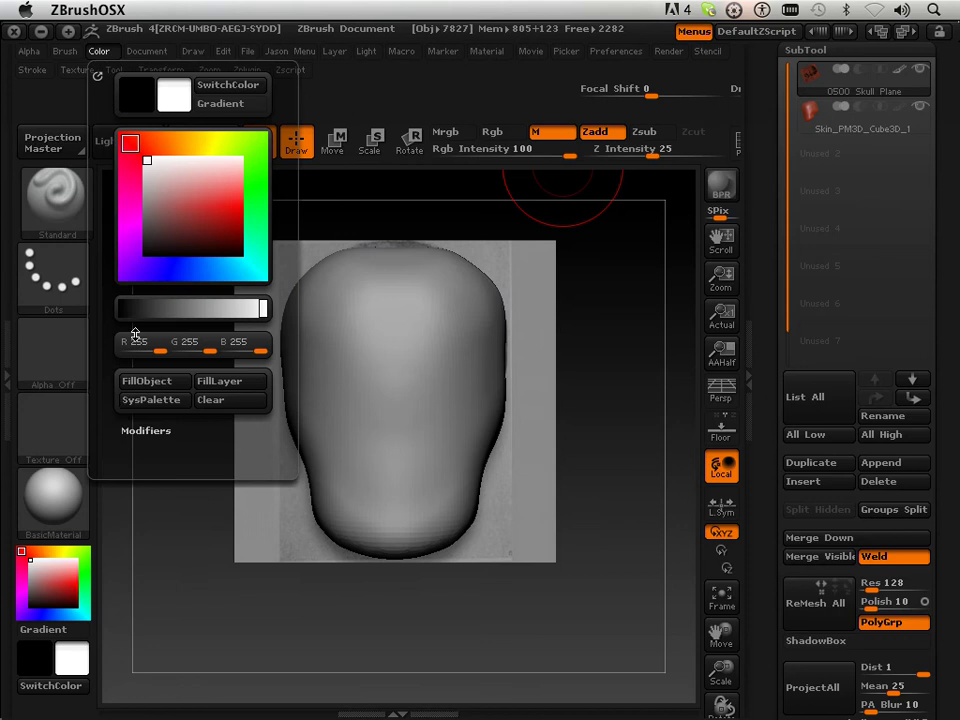
left_click(141, 382)
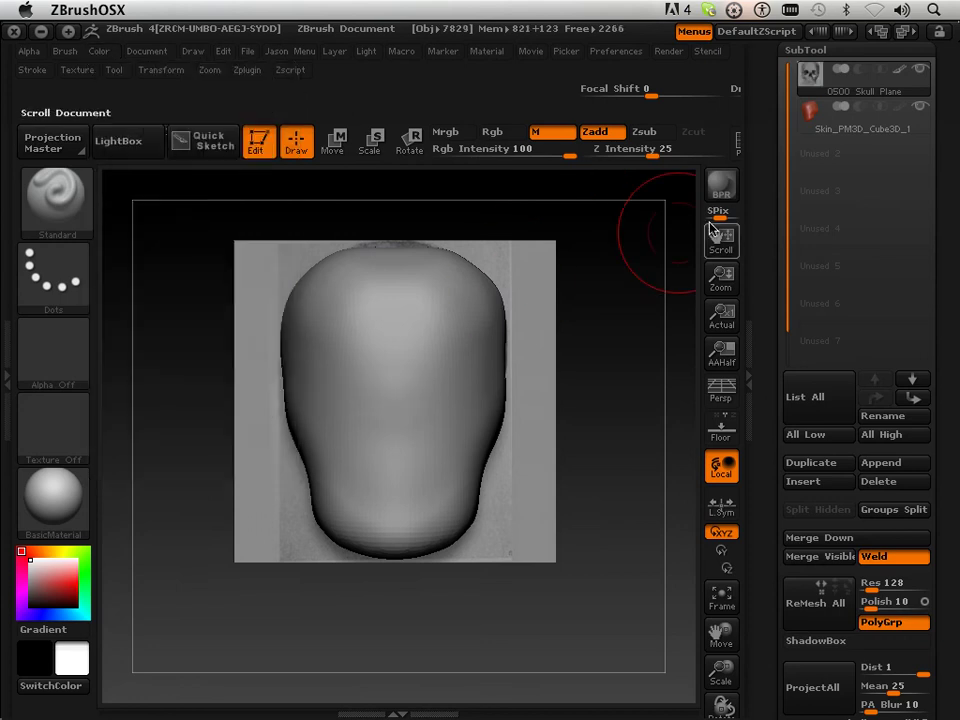
left_click(882, 124)
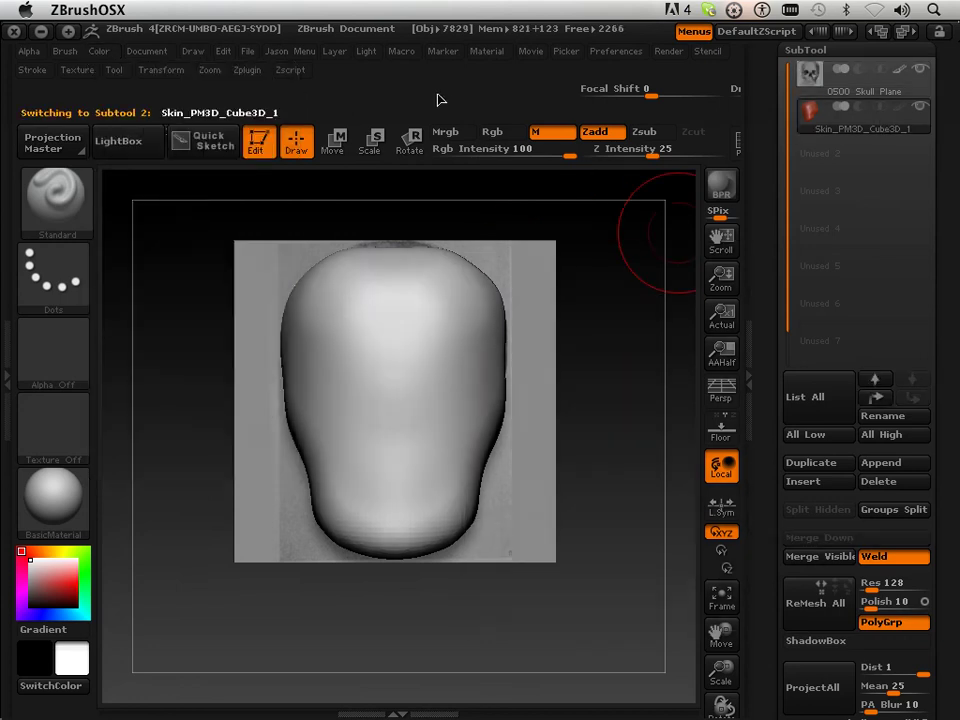
left_click(102, 52)
left_click(155, 383)
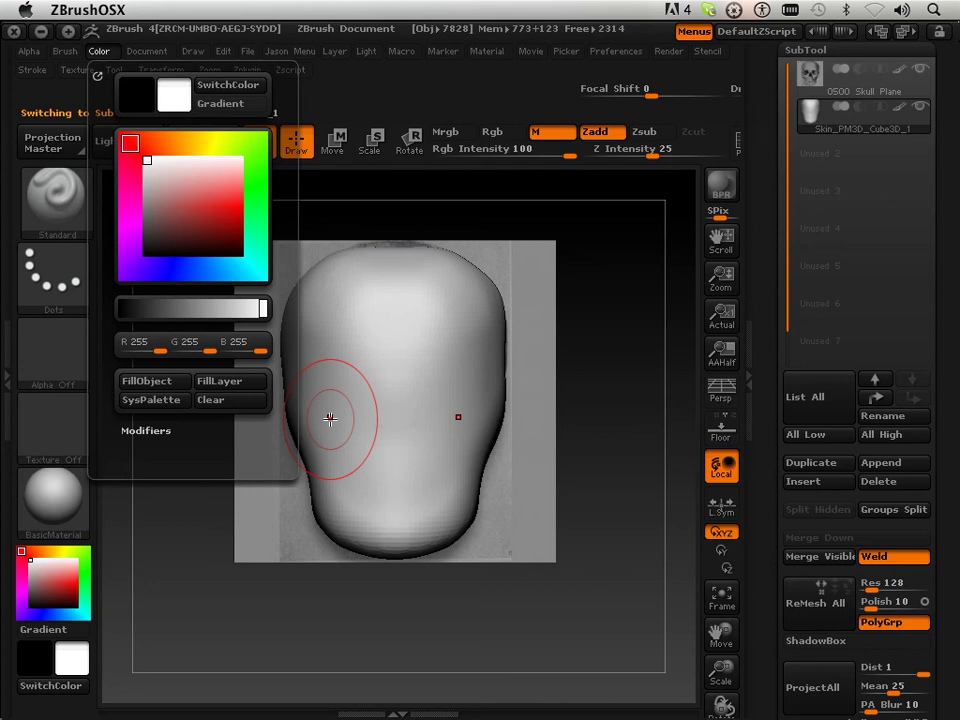
left_click_drag(572, 435, 491, 436, "shift")
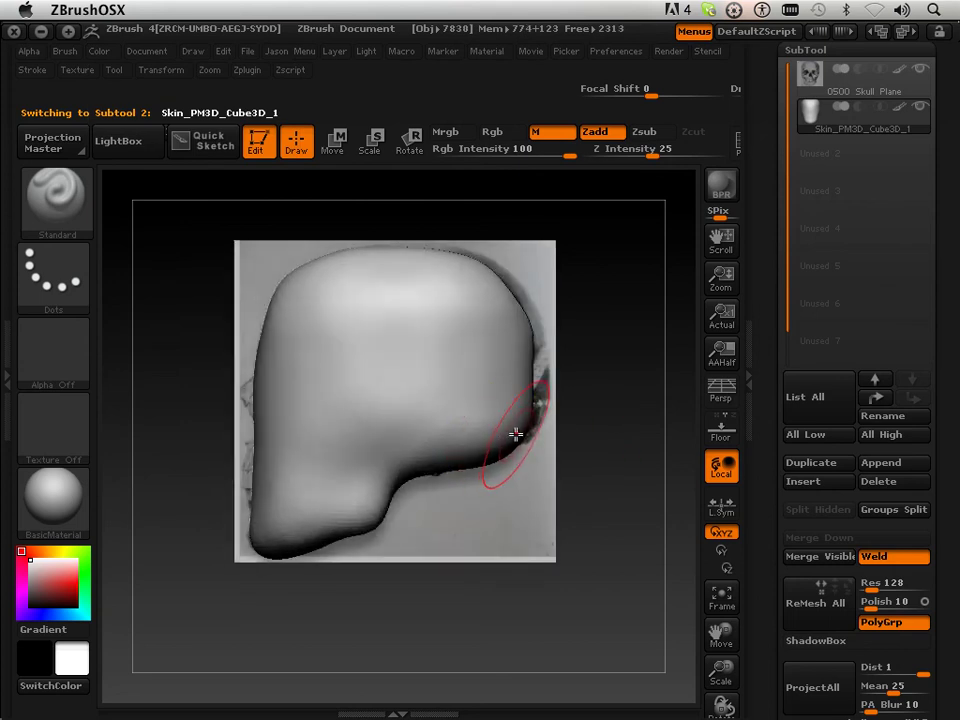
Turn on Transp so the skin mesh becomes see-through.
left_click(606, 53)
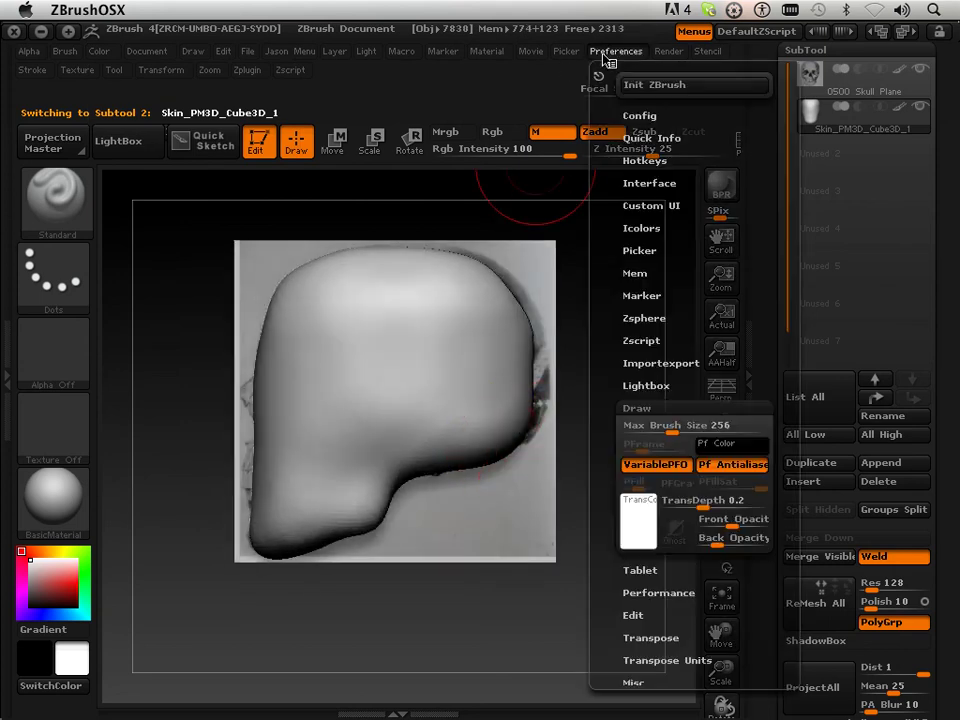
left_click(160, 72)
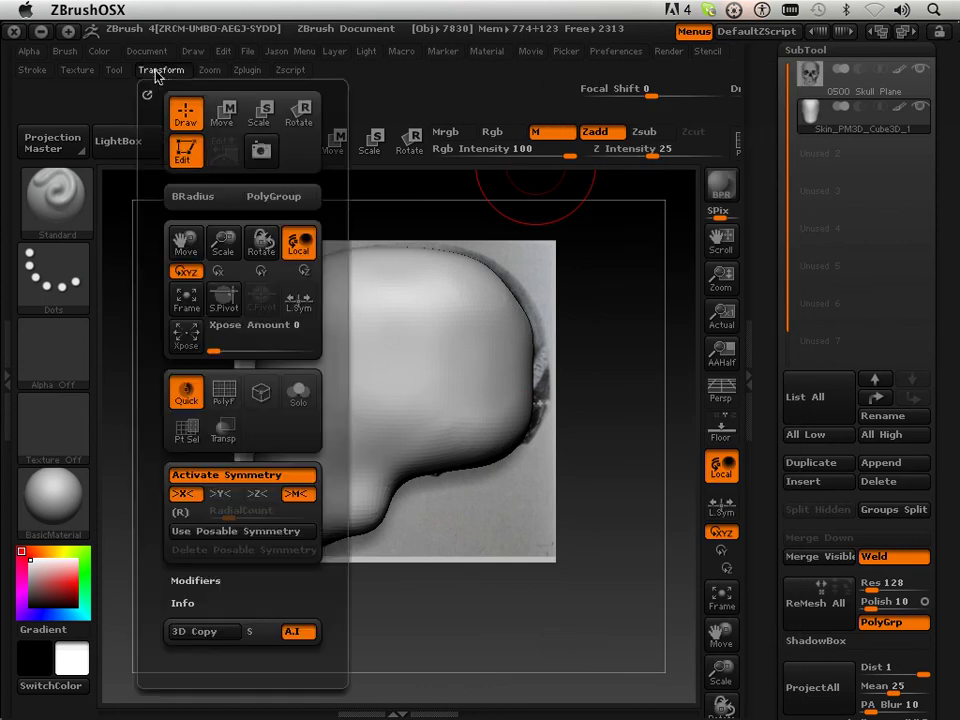
left_click(222, 432)
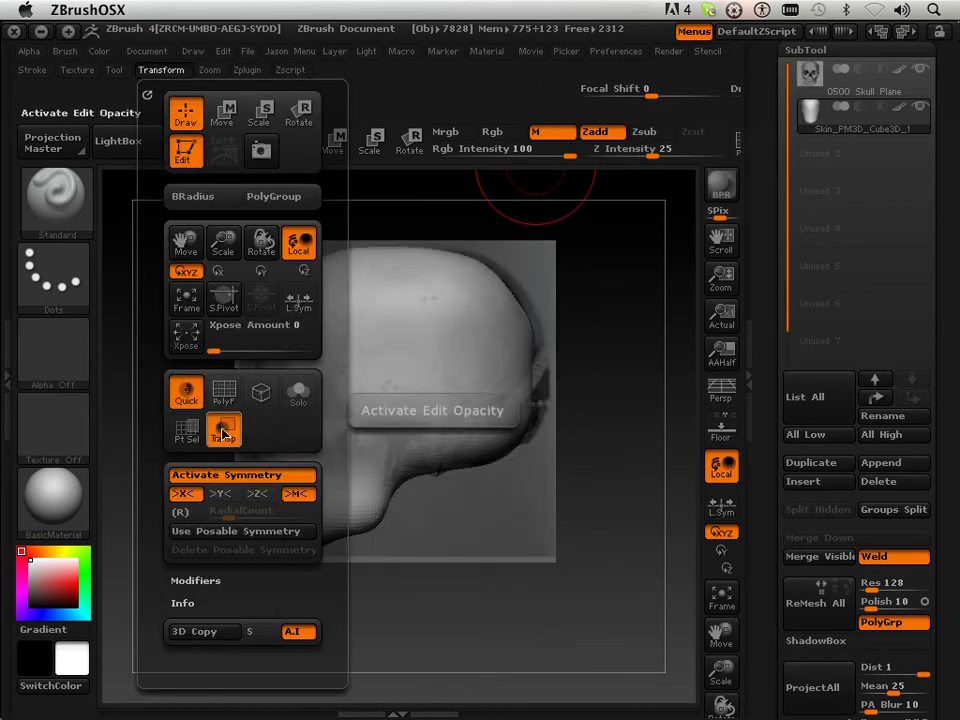
Set Back Opacity to 0.56 and turn on Draw Polyframe.
left_click(616, 51)
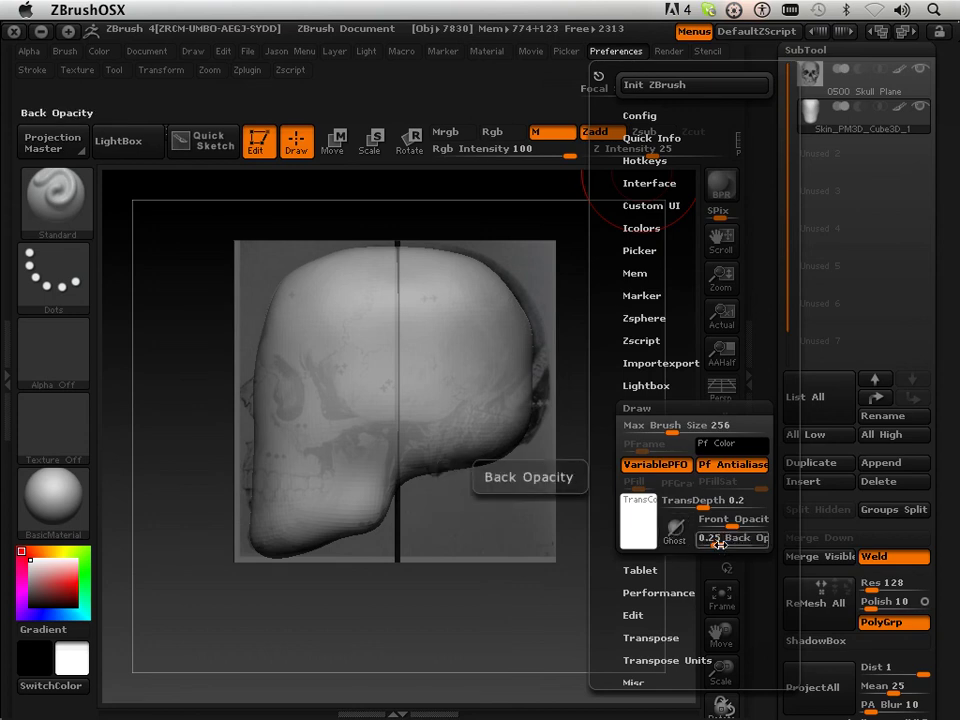
left_click_drag(718, 544, 735, 541)
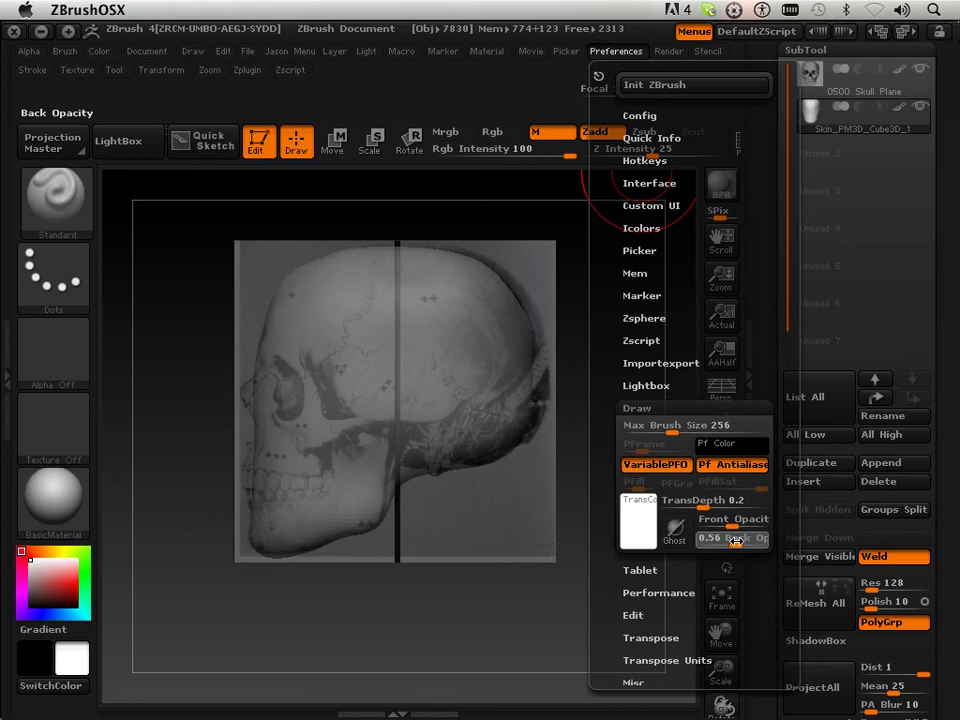
left_click(735, 541)
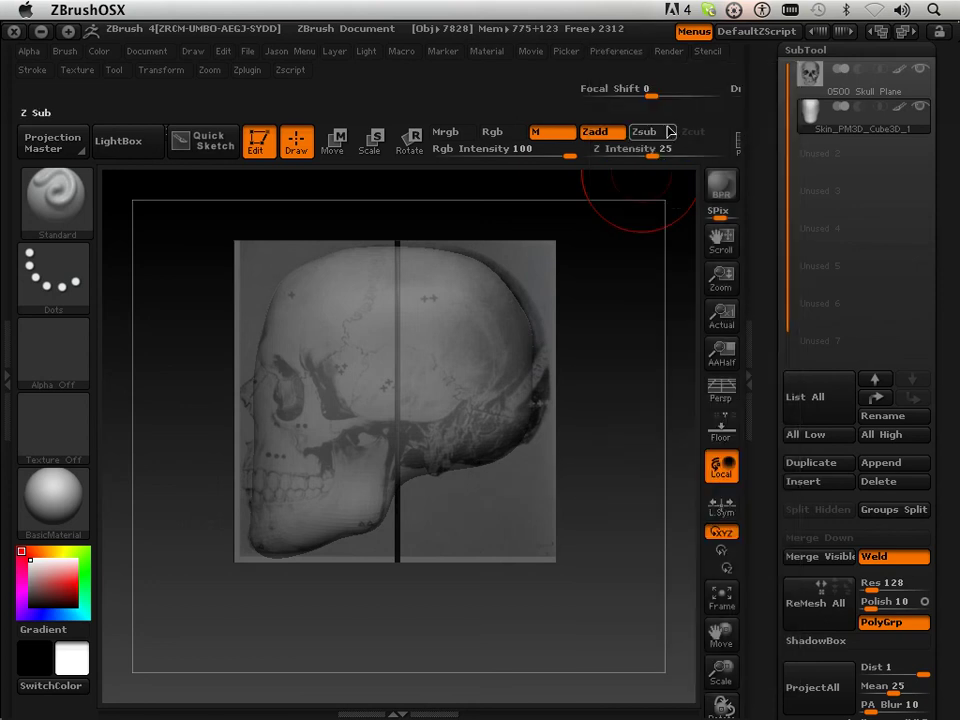
left_click(737, 143)
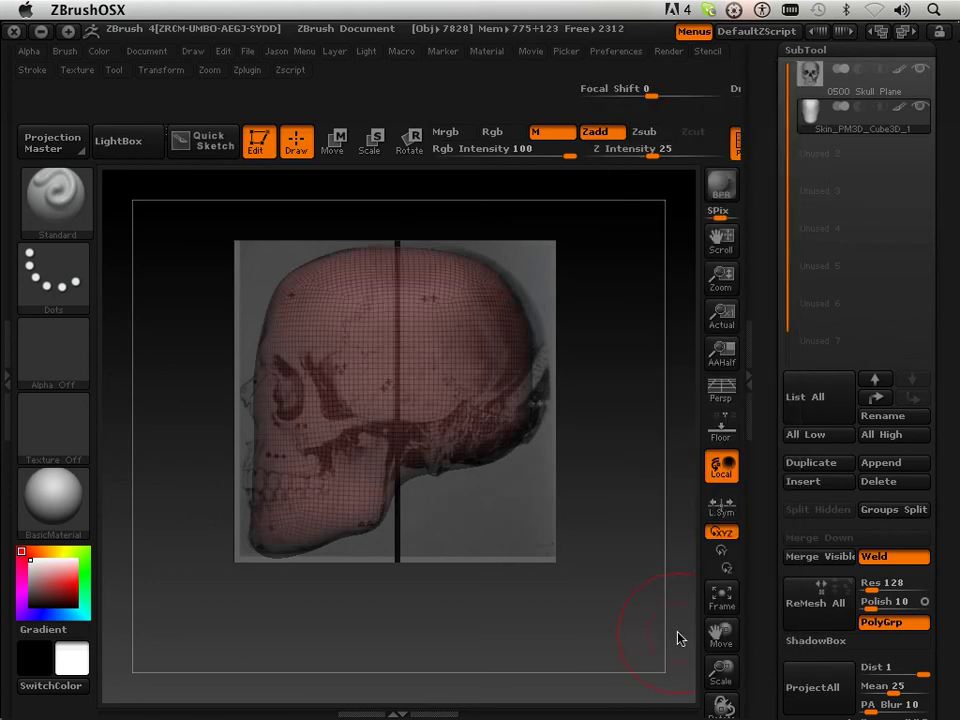
Zoom in on the skull and rotate it to a front view.
left_click_drag(716, 665, 720, 704)
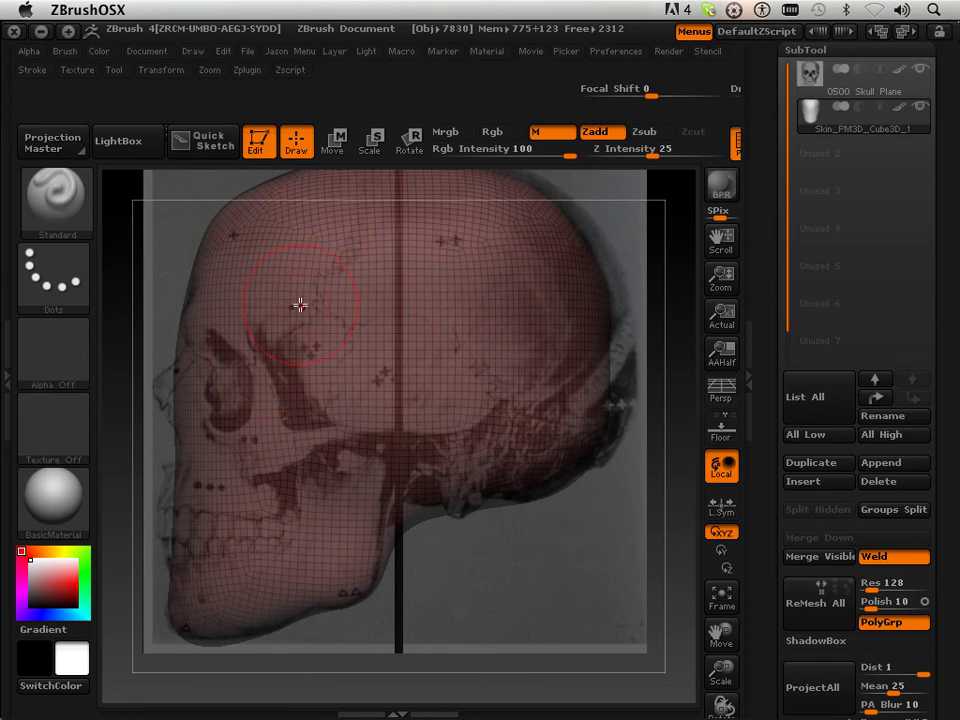
left_click_drag(459, 591, 549, 585)
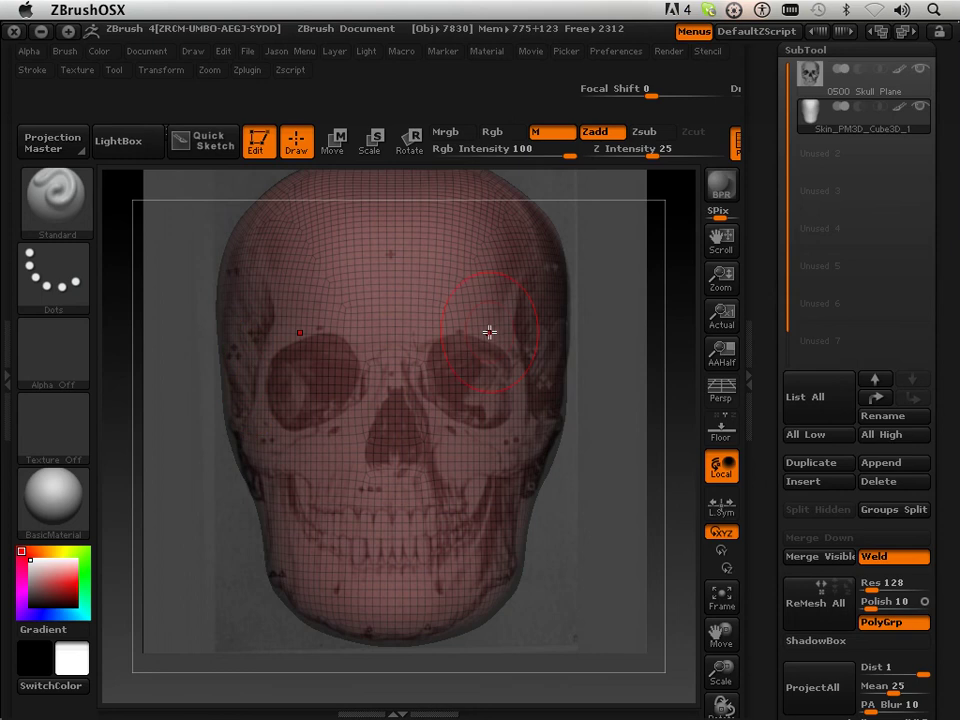
Save the tool as 0500 Skull Plane step4.ZTL, replacing the existing file.
key("F1")
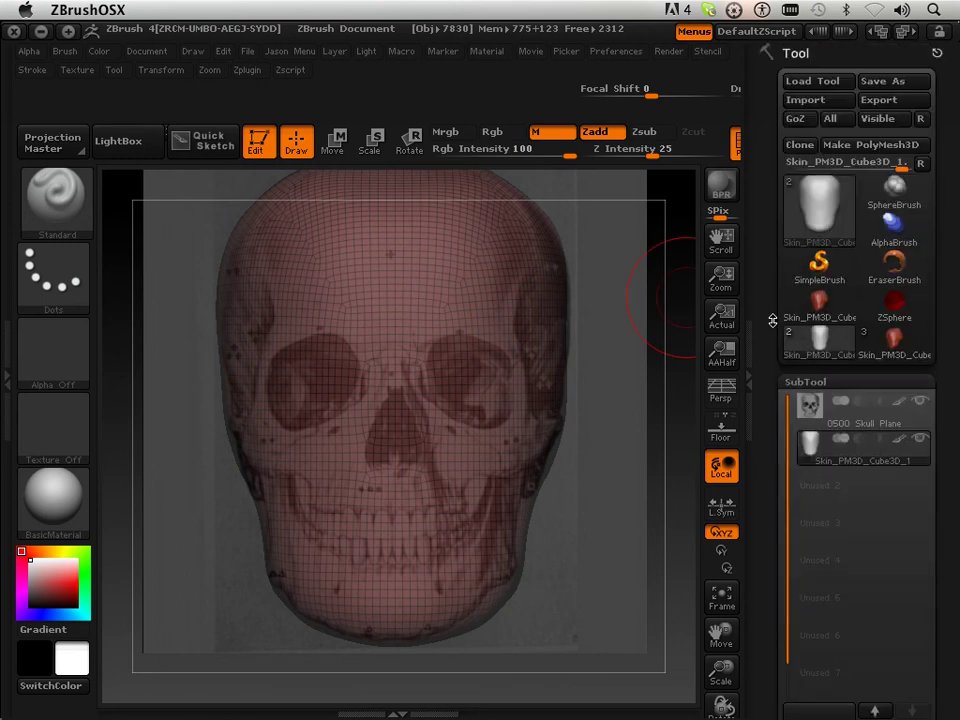
left_click(888, 82)
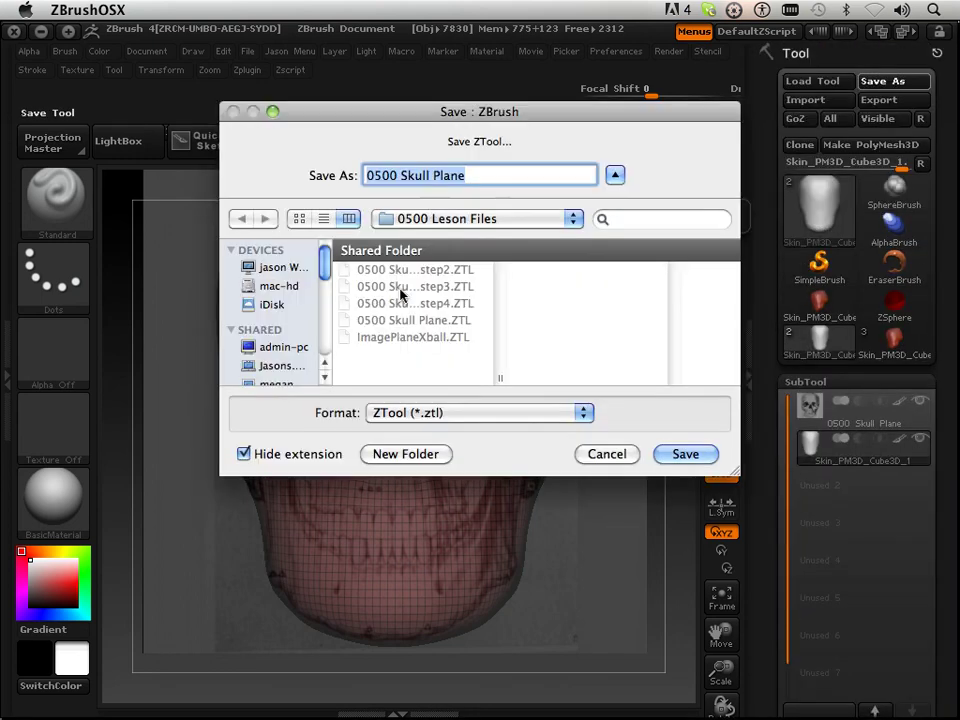
left_click(432, 303)
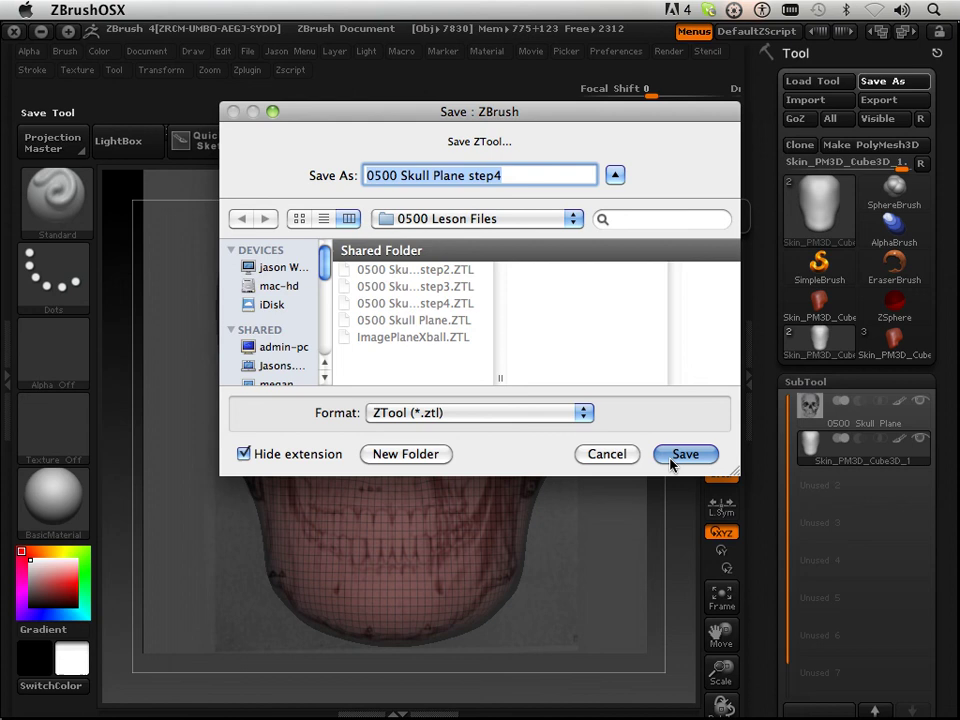
left_click(671, 458)
left_click(614, 235)
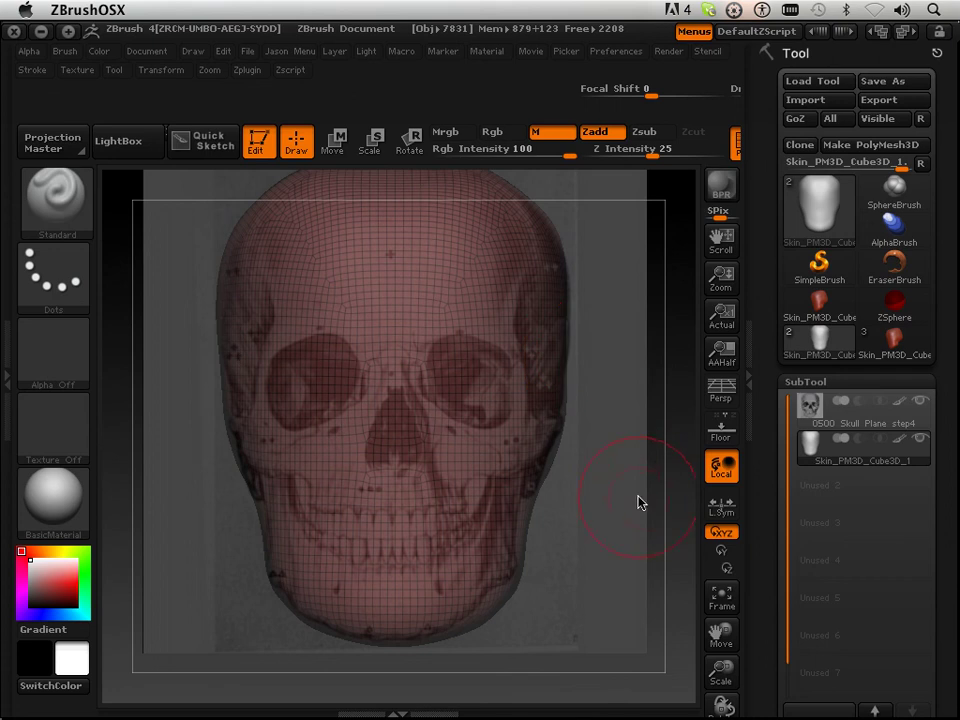
Rotate the model about 90° to a left side view.
left_click_drag(657, 510, 565, 509)
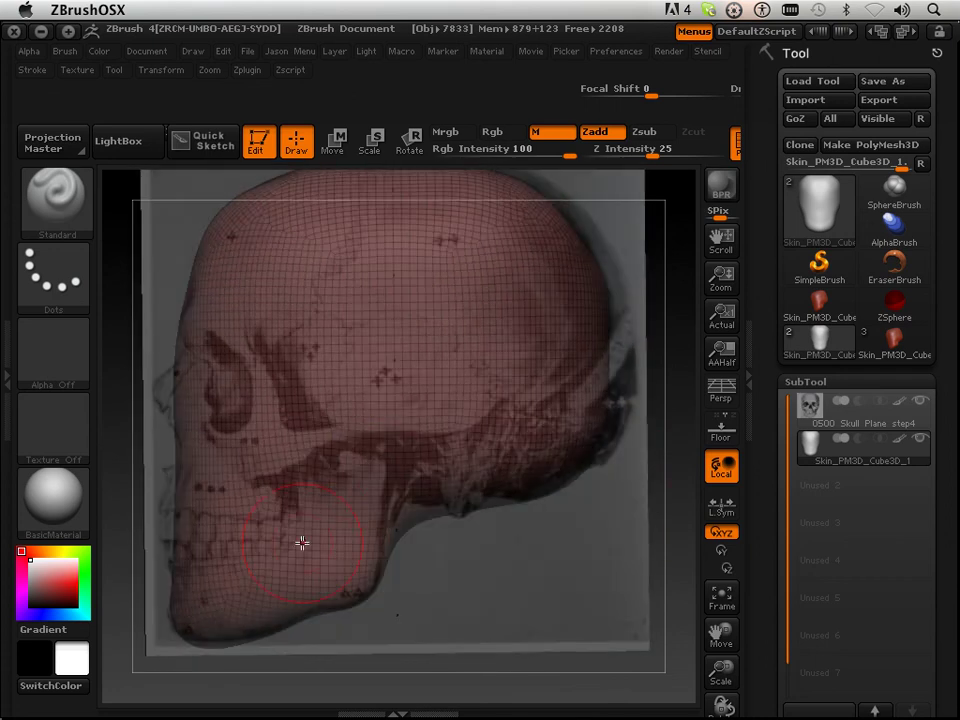